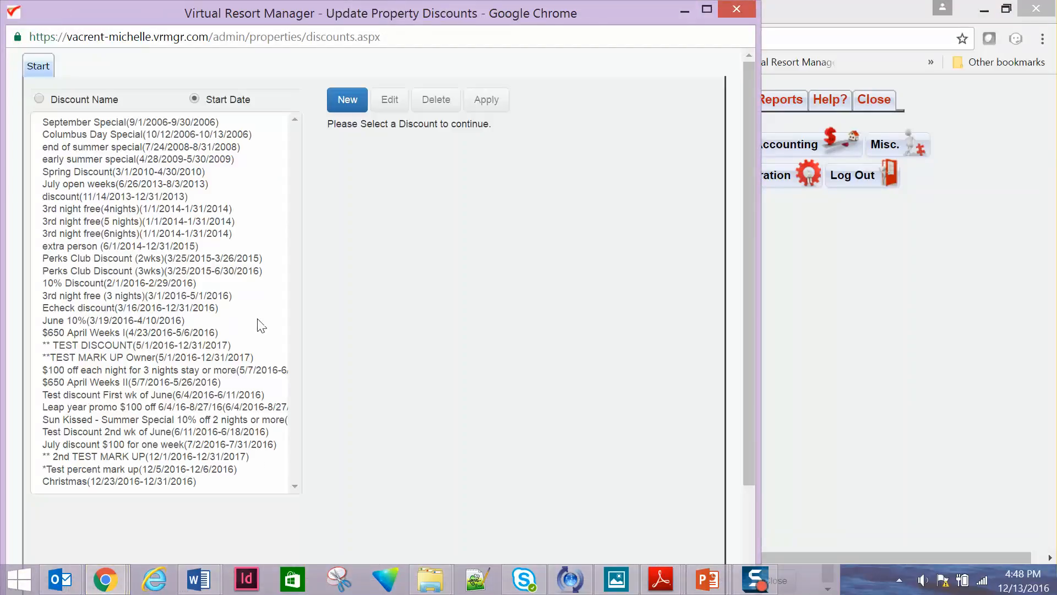
Try a new discount entry of type Markup with Owner Markup enabled, and close the form without saving.
{"action": "left_click", "coordinate": [347, 100]}
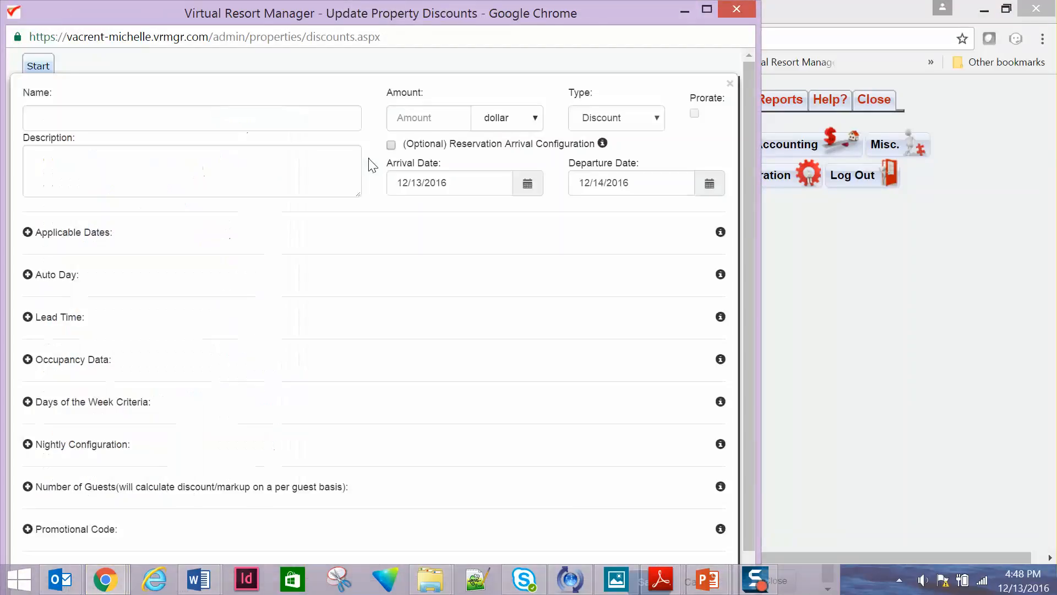
{"action": "left_click", "coordinate": [661, 123]}
{"action": "left_click", "coordinate": [628, 149]}
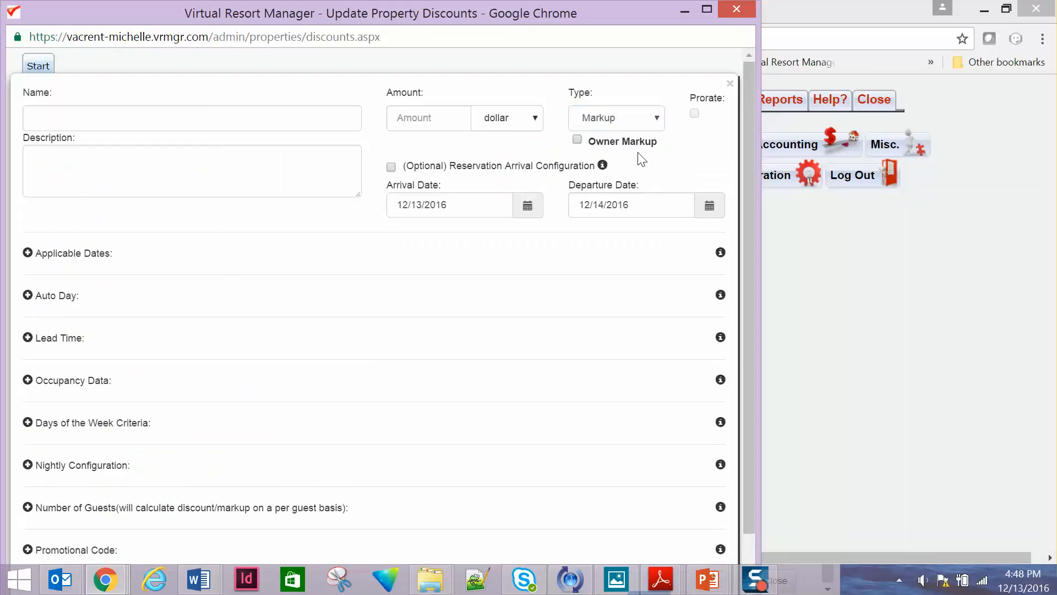
{"action": "left_click", "coordinate": [577, 140]}
{"action": "left_click", "coordinate": [730, 83]}
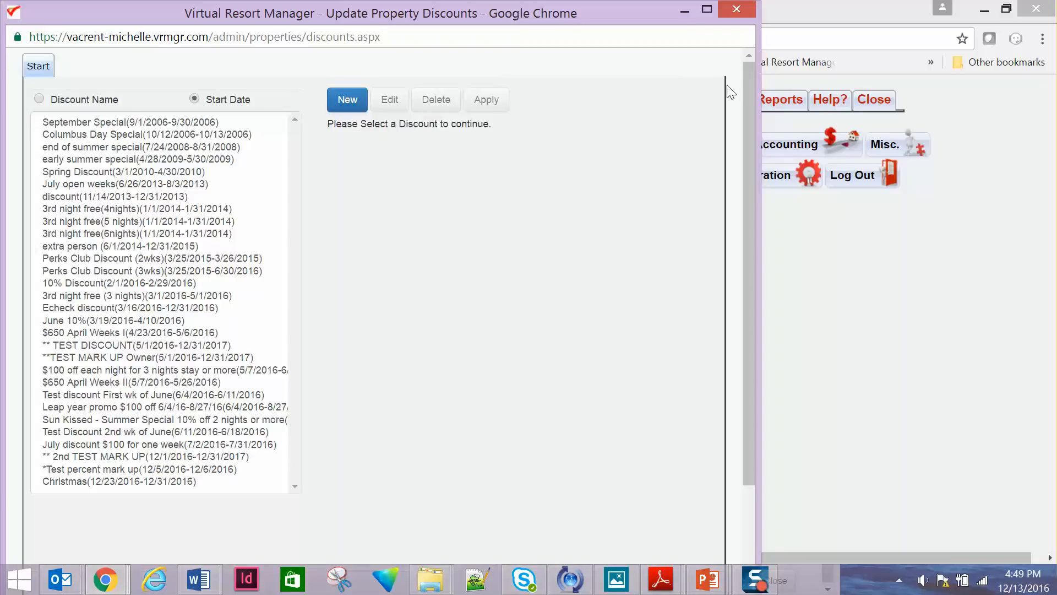
Apply the "Leap year promo $100 off 6/4/16-8/27/16" discount to the Sun Kissed property of Vacation Realty, Inc. and close the discounts window.
{"action": "scroll", "coordinate": [358, 292], "scroll_direction": "down", "scroll_amount": 1}
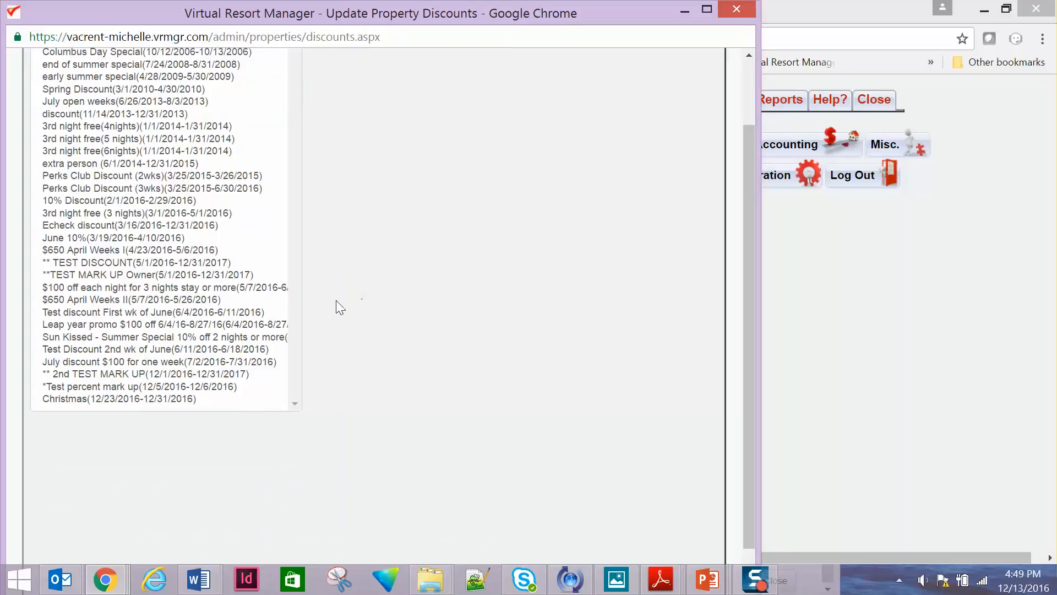
{"action": "left_click", "coordinate": [252, 326]}
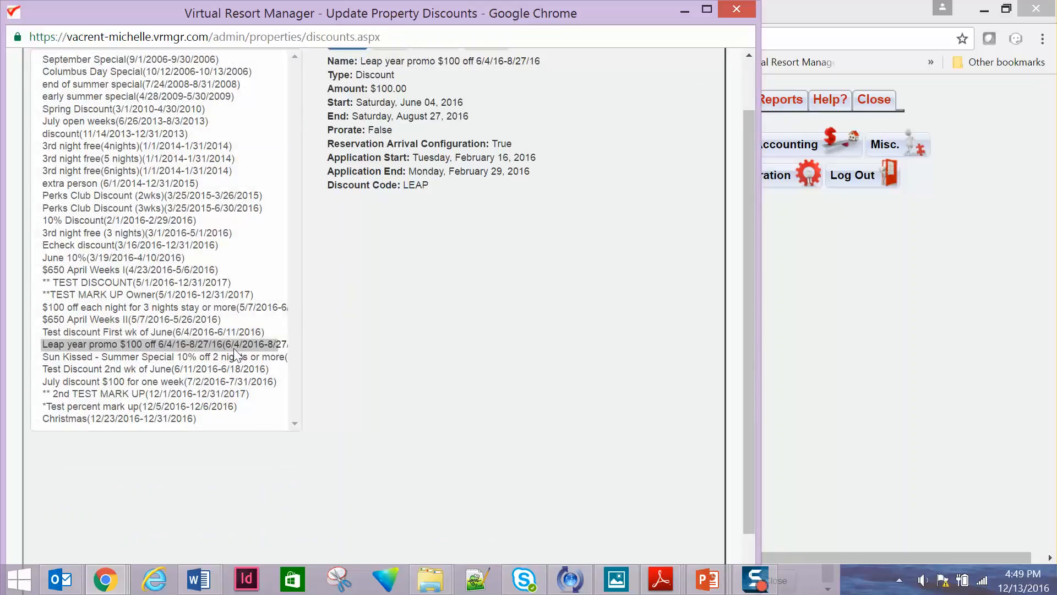
{"action": "scroll", "coordinate": [363, 331], "scroll_direction": "up", "scroll_amount": 1}
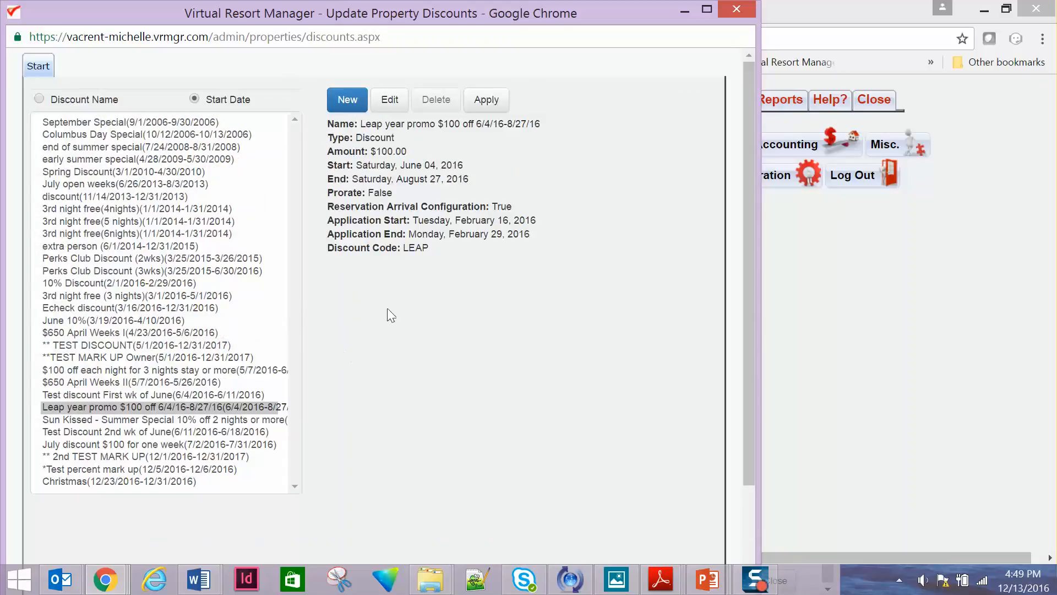
{"action": "left_click", "coordinate": [484, 103]}
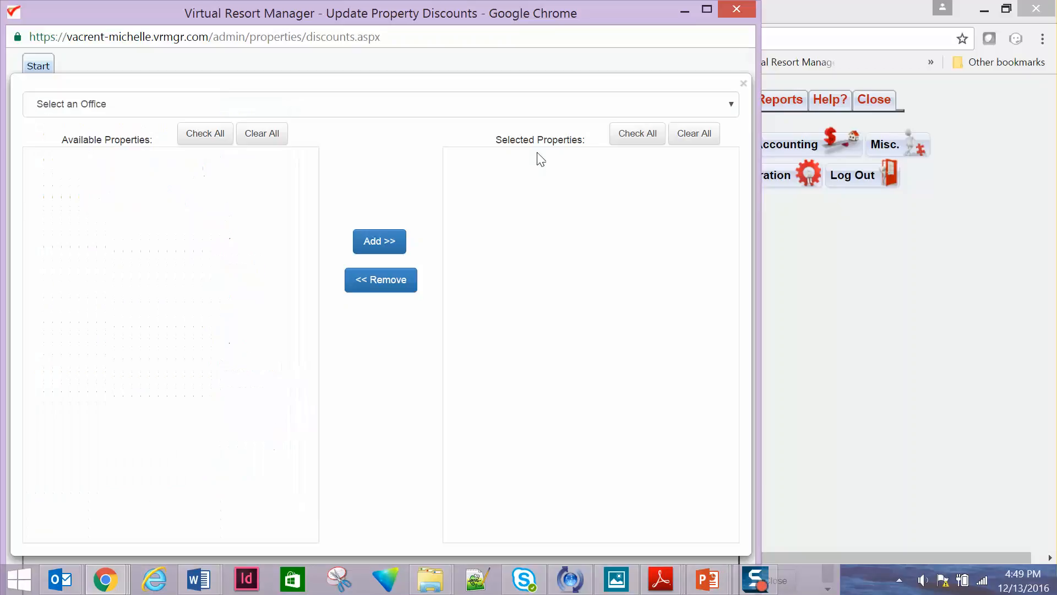
{"action": "left_click", "coordinate": [307, 113]}
{"action": "left_click", "coordinate": [277, 161]}
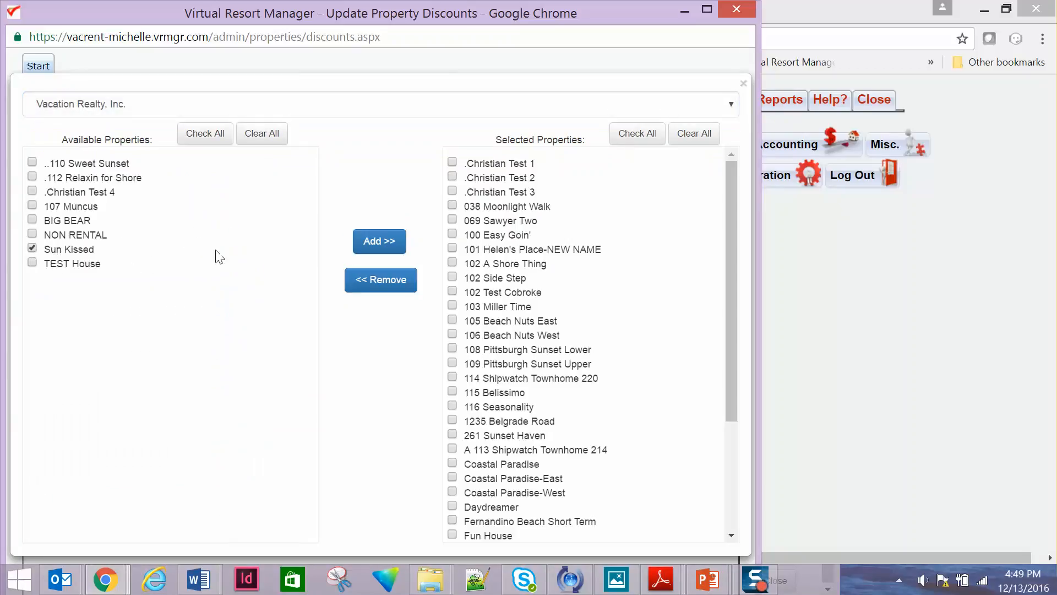
{"action": "left_click", "coordinate": [381, 242]}
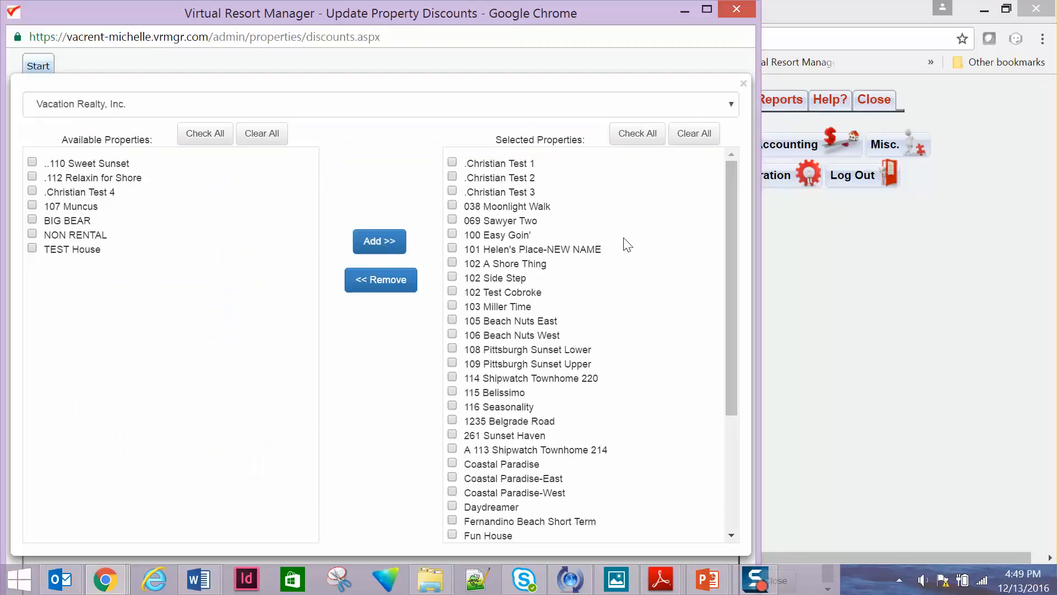
{"action": "scroll", "coordinate": [669, 259], "scroll_direction": "down", "scroll_amount": 3}
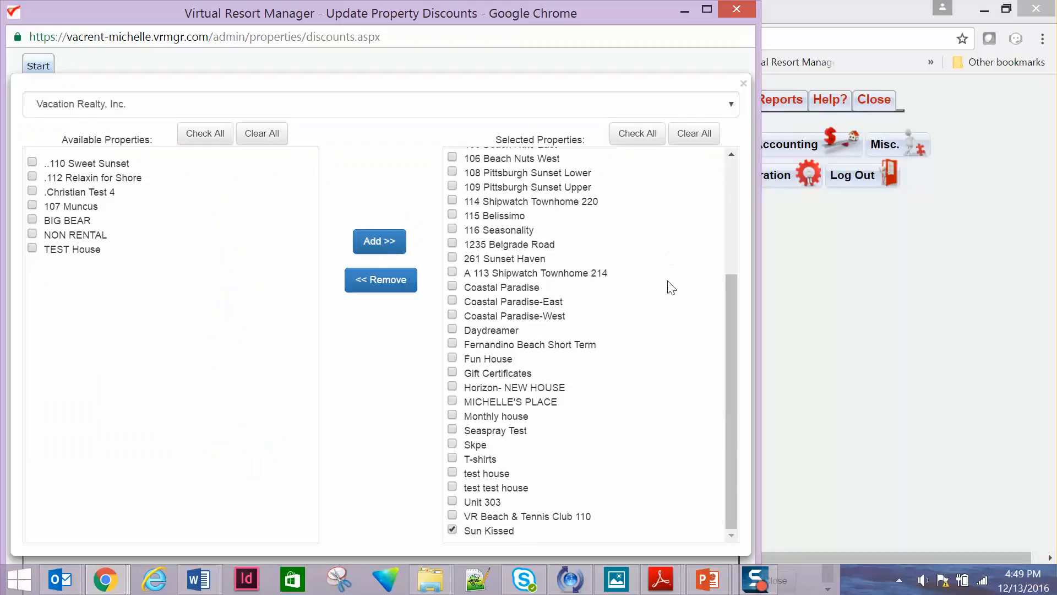
{"action": "left_click", "coordinate": [453, 530]}
{"action": "left_click", "coordinate": [743, 84]}
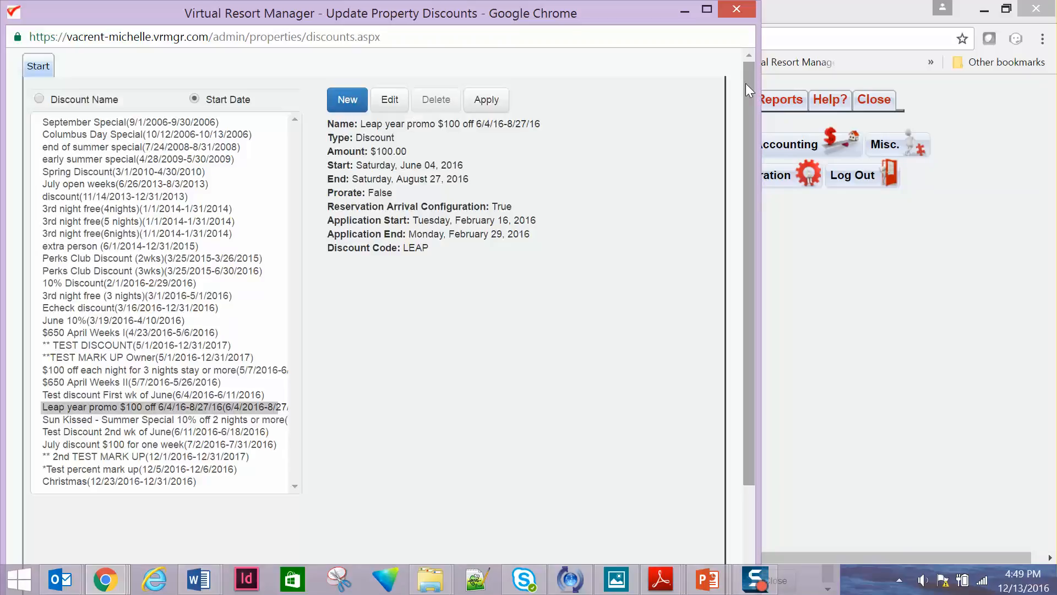
{"action": "left_click", "coordinate": [736, 7]}
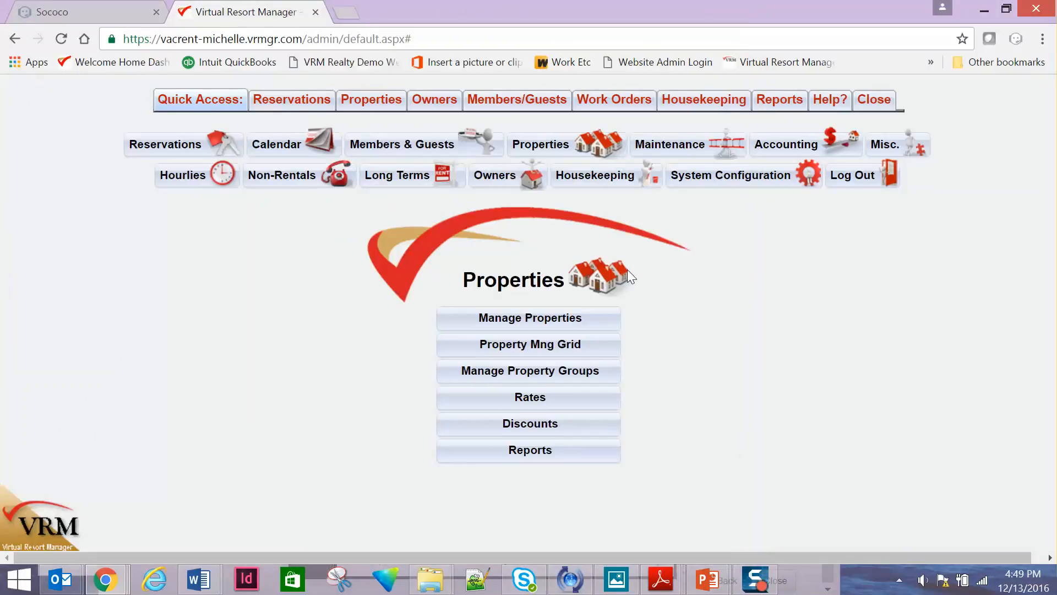
Open the Sun Kissed property of Vacation Realty, Inc. for editing and view its miscellaneous settings.
{"action": "left_click", "coordinate": [540, 309]}
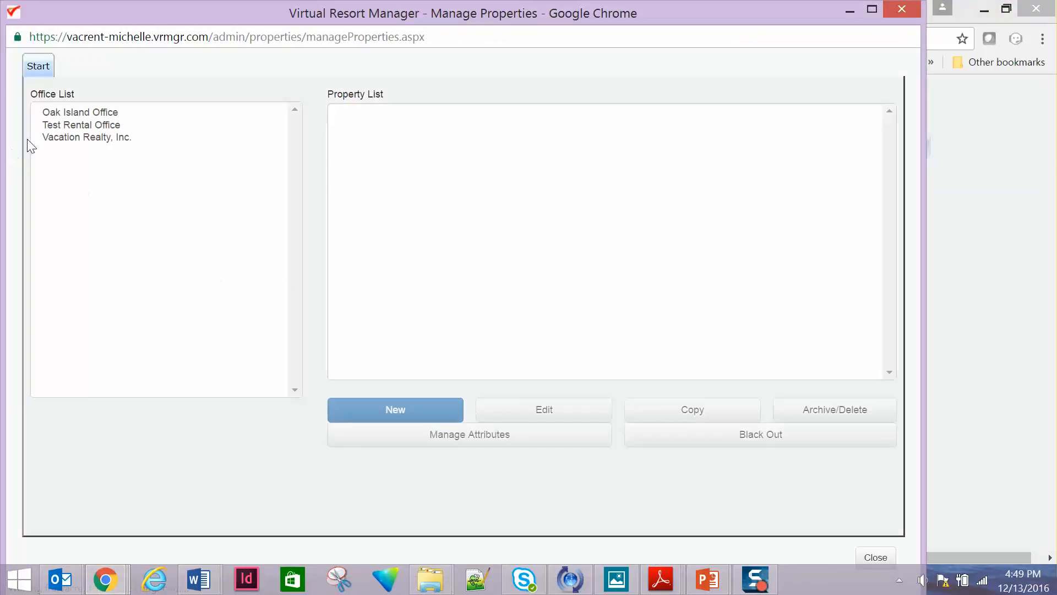
{"action": "left_click", "coordinate": [84, 139]}
{"action": "scroll", "coordinate": [415, 270], "scroll_direction": "down", "scroll_amount": 5}
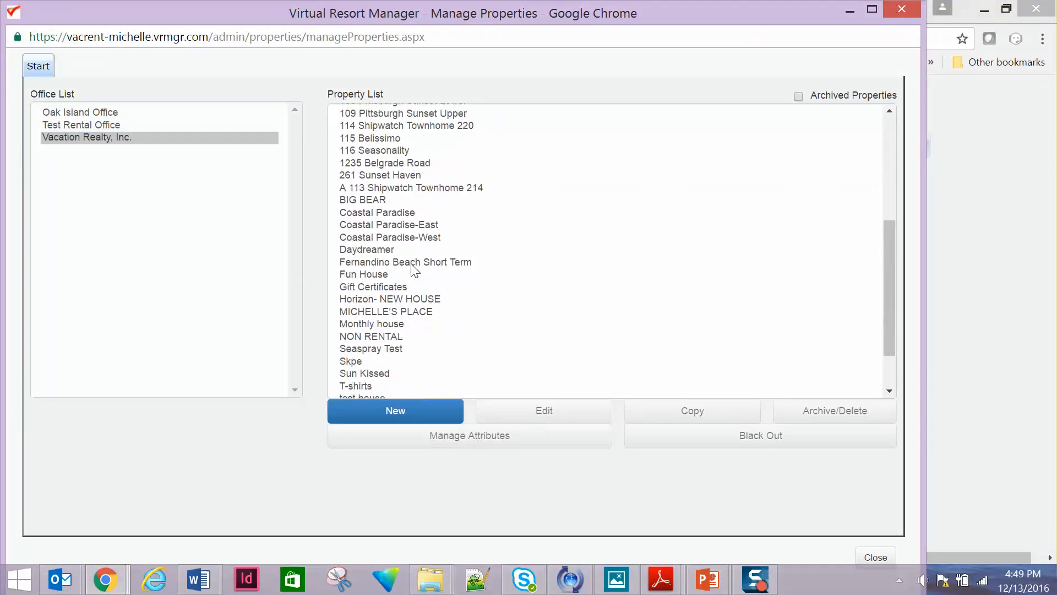
{"action": "left_click", "coordinate": [389, 312]}
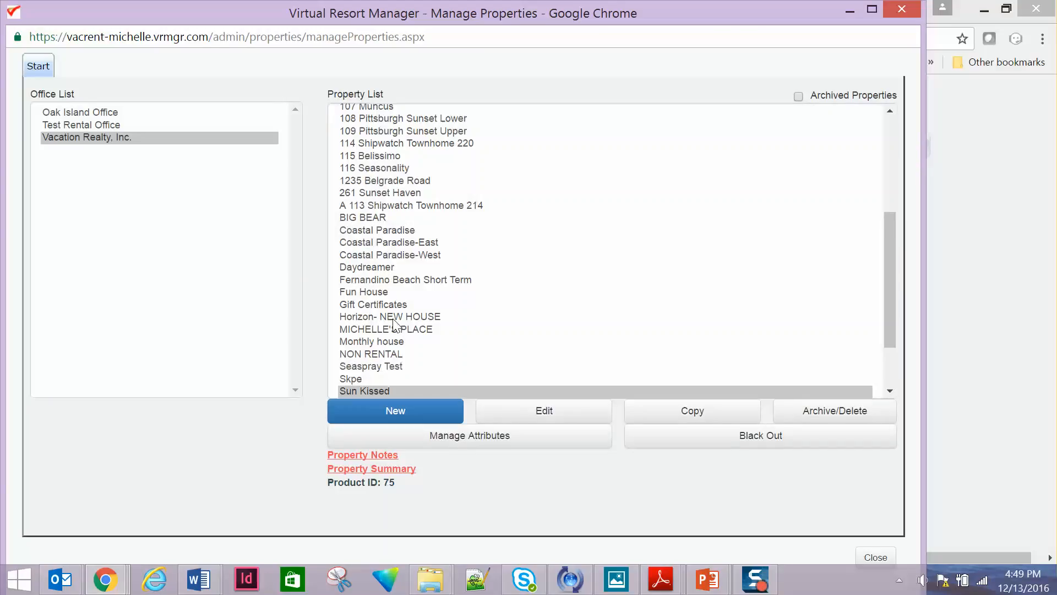
{"action": "left_click", "coordinate": [544, 417]}
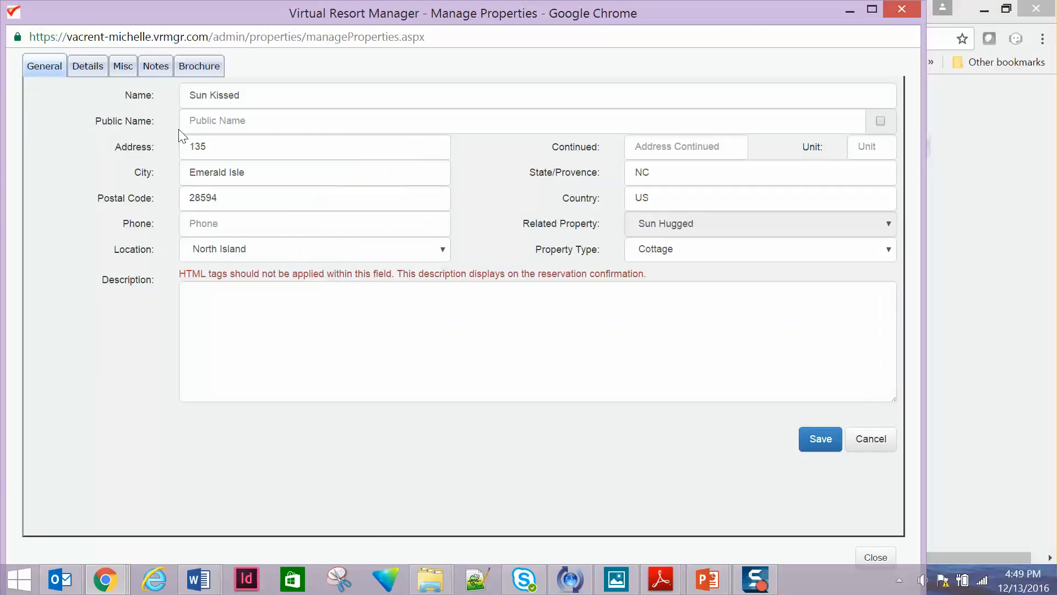
{"action": "left_click", "coordinate": [123, 67]}
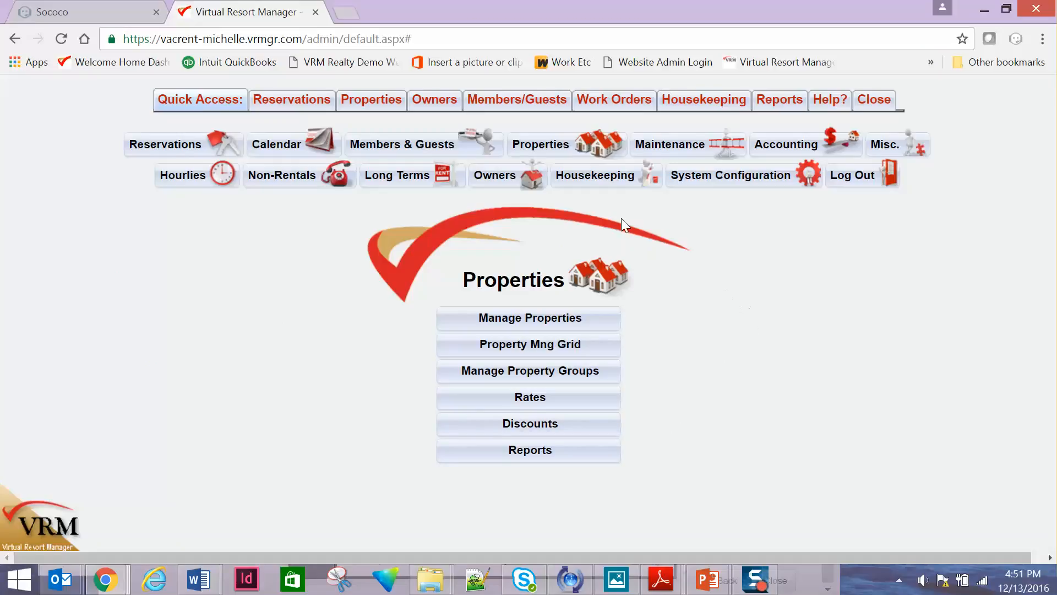
Open the discount and markup assignments in the attributes of Vacation Realty, Inc.'s Sun Kissed property.
{"action": "left_click", "coordinate": [542, 317]}
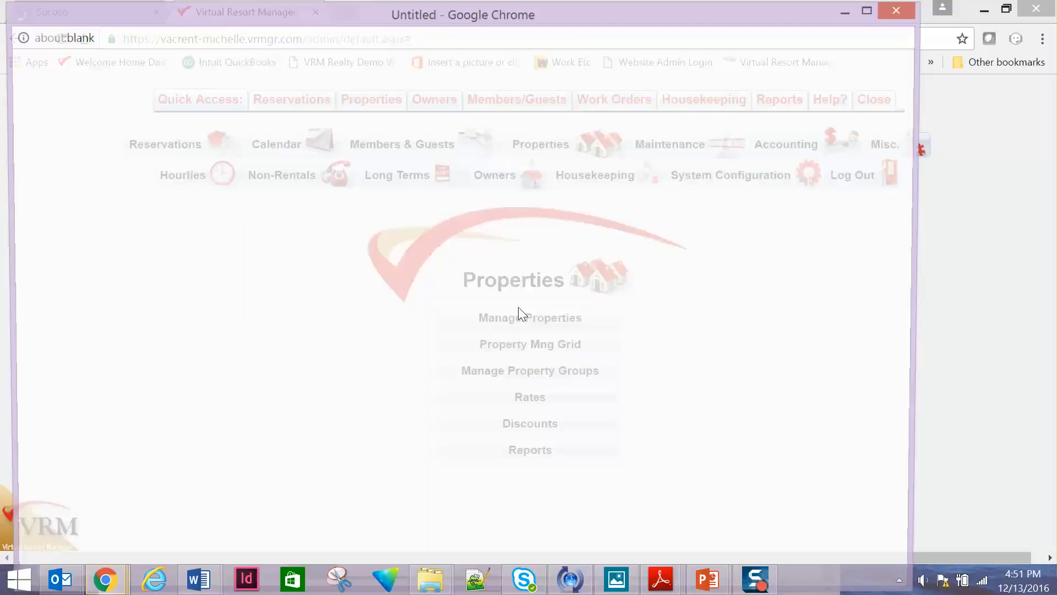
{"action": "left_click", "coordinate": [103, 139]}
{"action": "scroll", "coordinate": [384, 240], "scroll_direction": "down", "scroll_amount": 5}
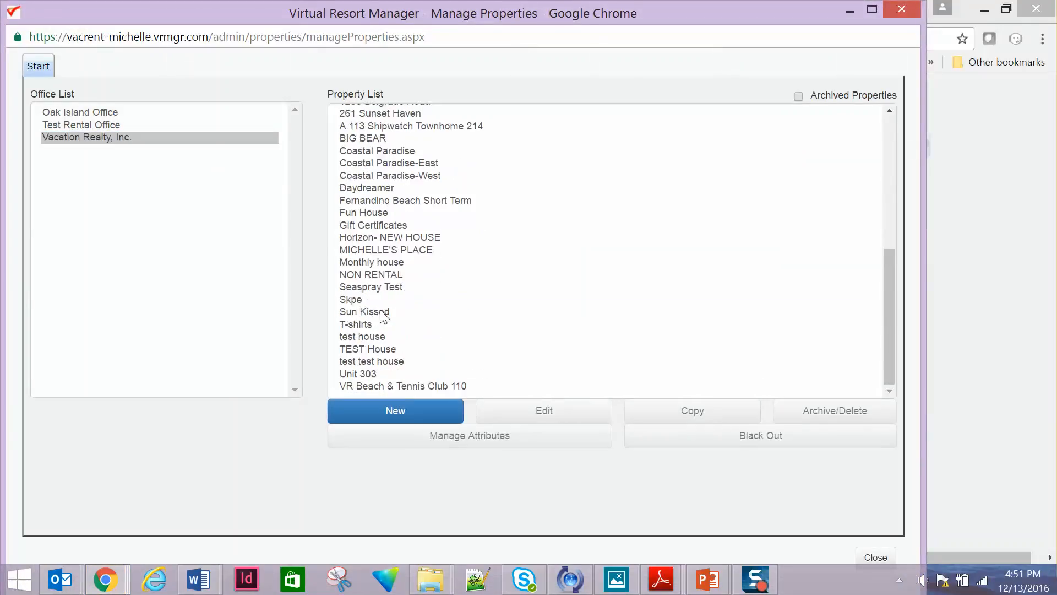
{"action": "left_click", "coordinate": [382, 312]}
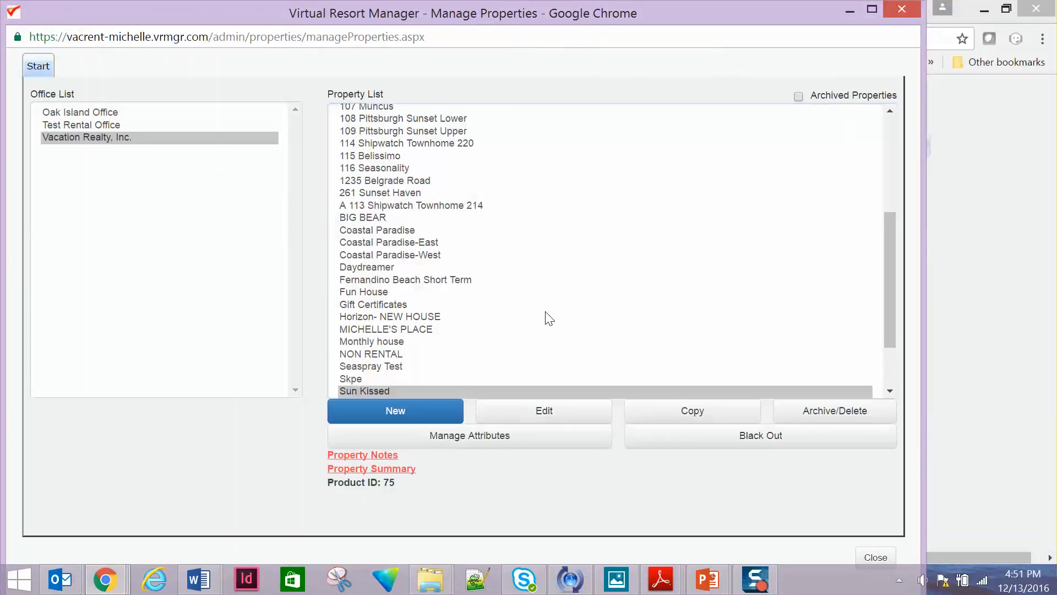
{"action": "left_click", "coordinate": [484, 441]}
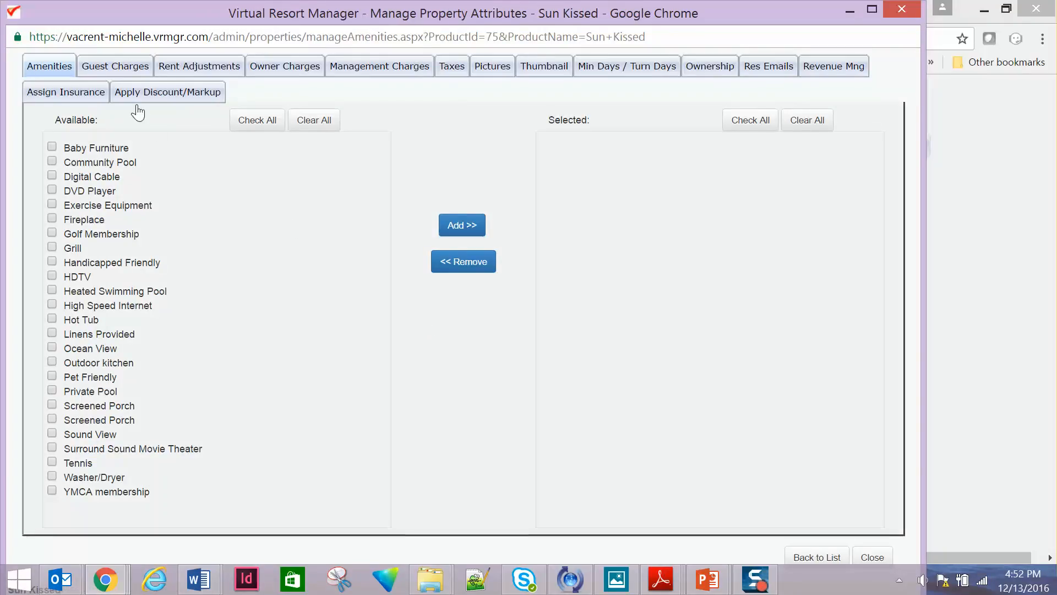
{"action": "left_click", "coordinate": [197, 99]}
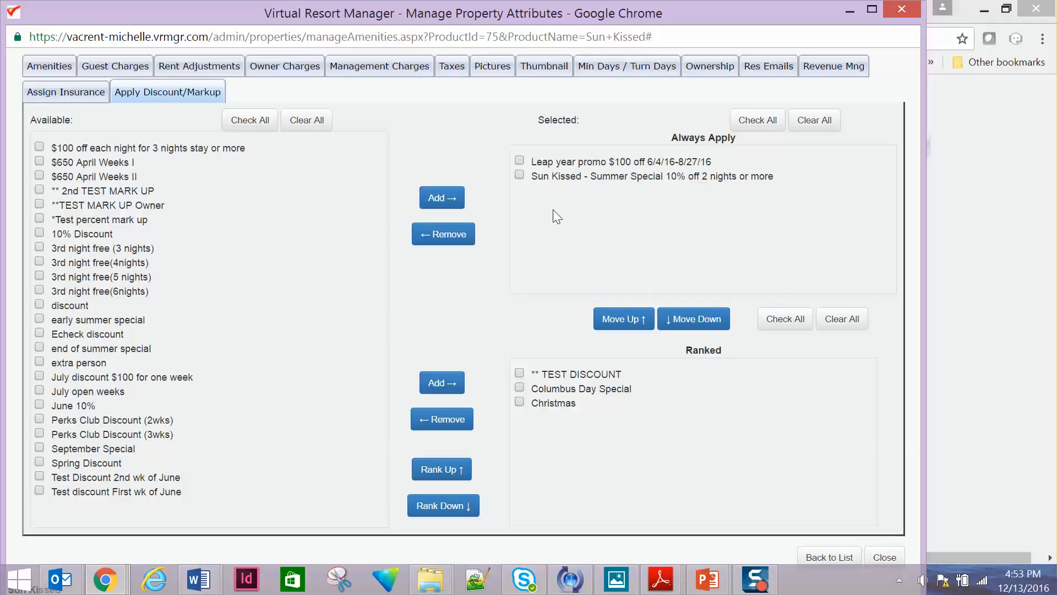
Move the "Sun Kissed - Summer Special 10% off 2 nights or more" discount from Always Apply to Ranked.
{"action": "left_click", "coordinate": [520, 174]}
{"action": "left_click", "coordinate": [695, 325]}
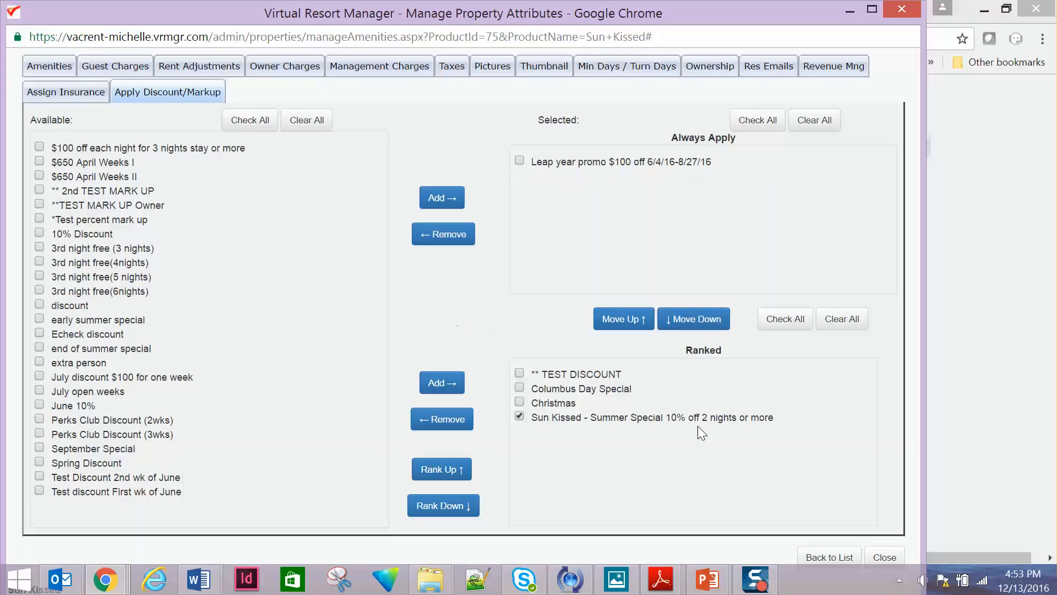
{"action": "left_click", "coordinate": [520, 416]}
Rank the Christmas discount last, below the Sun Kissed summer special, and close the property attributes.
{"action": "left_click", "coordinate": [457, 470]}
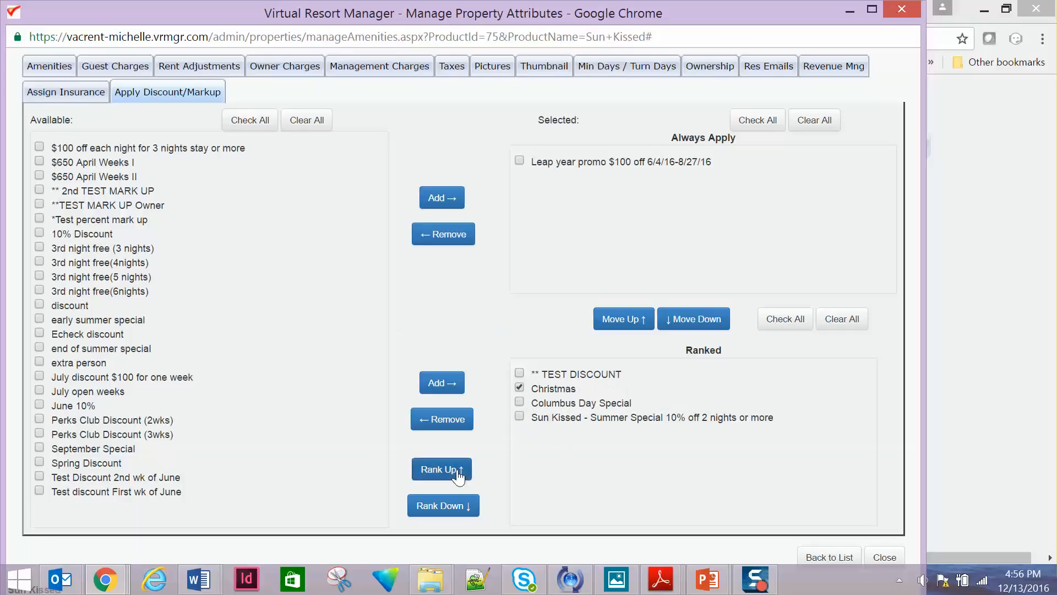
{"action": "left_click", "coordinate": [462, 507]}
{"action": "left_click", "coordinate": [460, 505]}
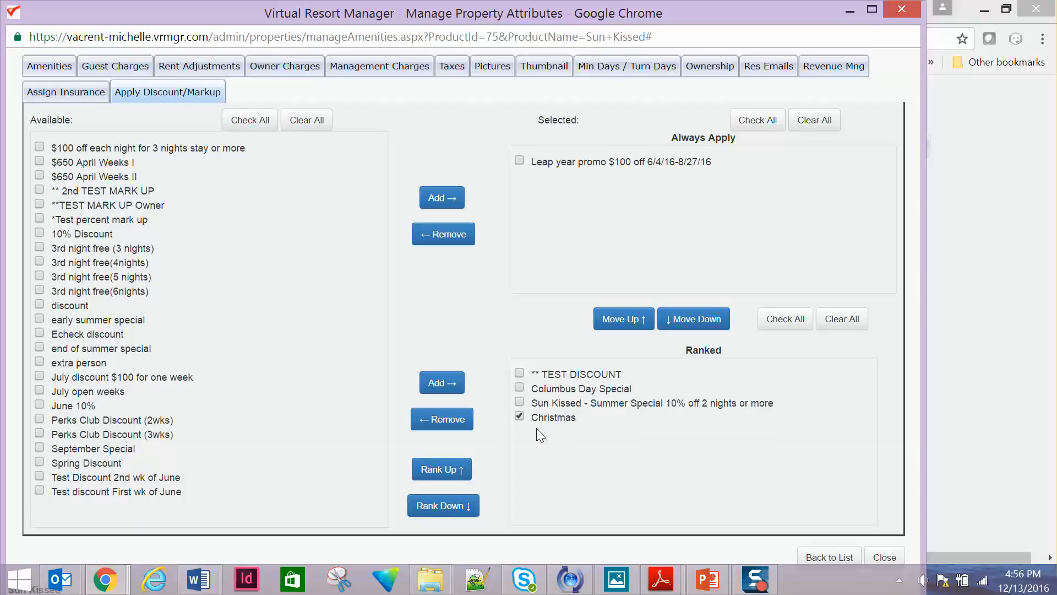
{"action": "left_click", "coordinate": [883, 555]}
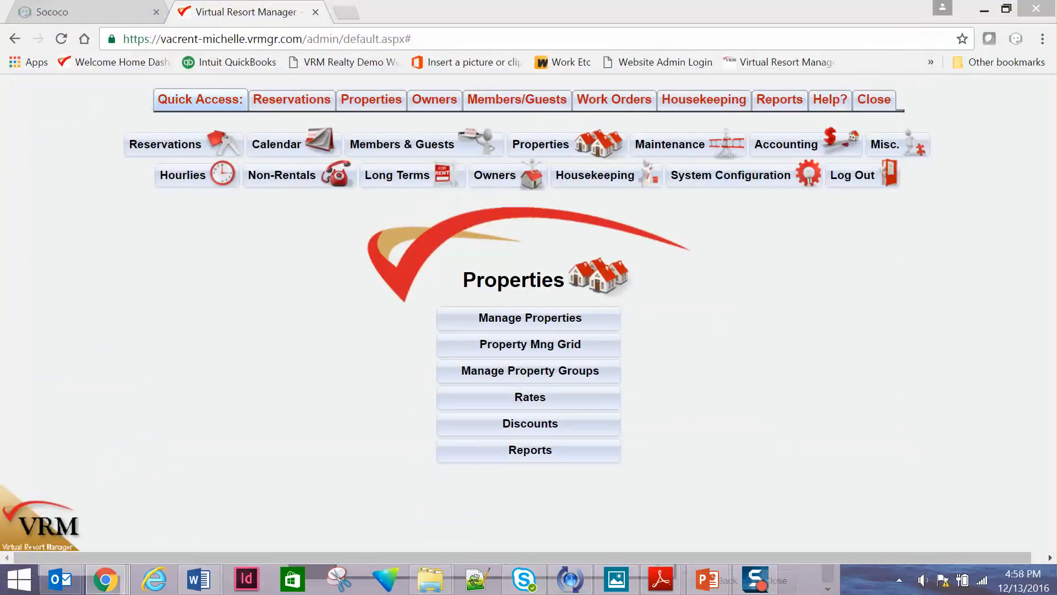
Bring up the ..110 Sweet Sunset short-term reservation, set its Markup to $50.00 and save it.
{"action": "left_click_drag", "start_coordinate": [1056, 107], "coordinate": [527, 66]}
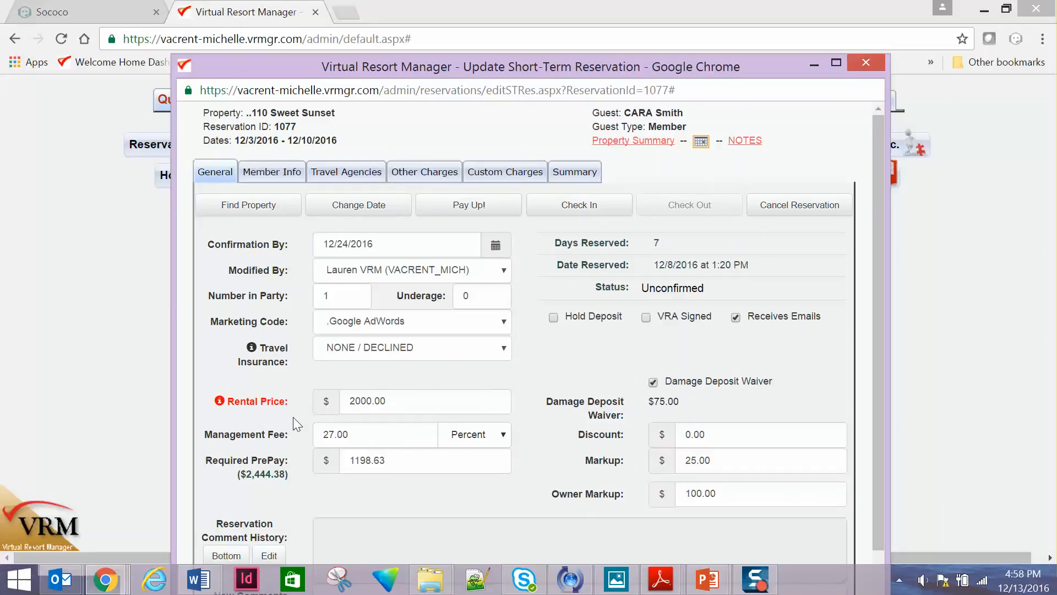
{"action": "mouse_move", "coordinate": [269, 405]}
{"action": "left_click_drag", "start_coordinate": [536, 68], "coordinate": [510, 38]}
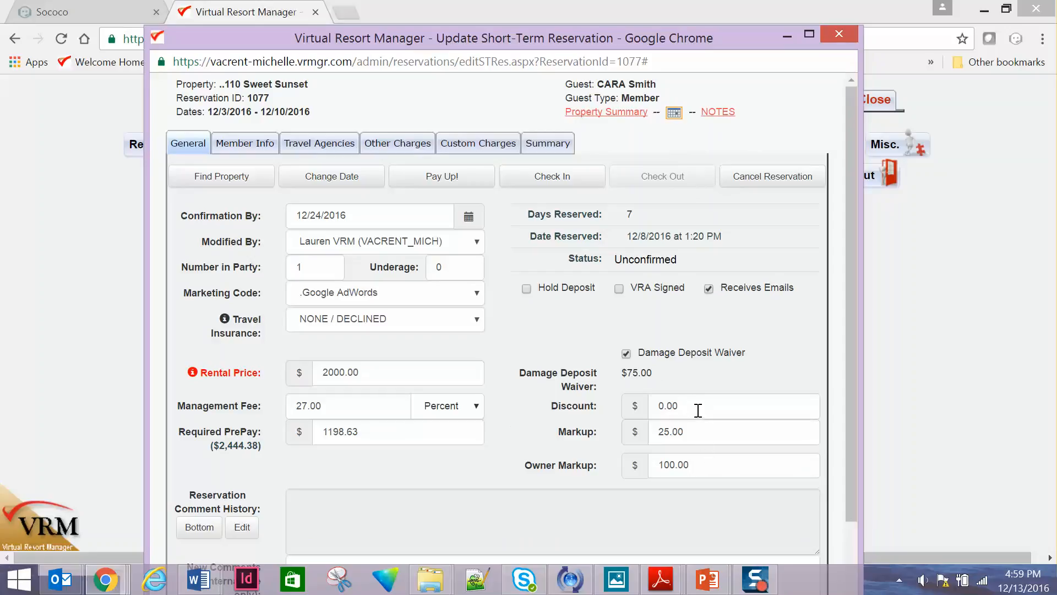
{"action": "double_click", "coordinate": [697, 432]}
{"action": "type", "text": "50.00"}
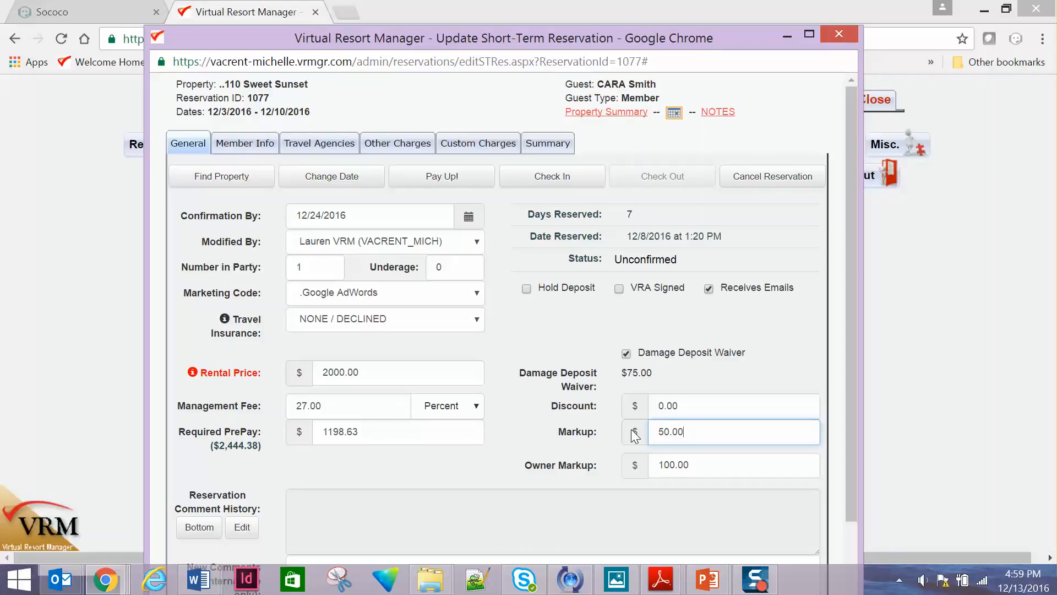
{"action": "left_click", "coordinate": [630, 448]}
{"action": "scroll", "coordinate": [757, 456], "scroll_direction": "down", "scroll_amount": 2}
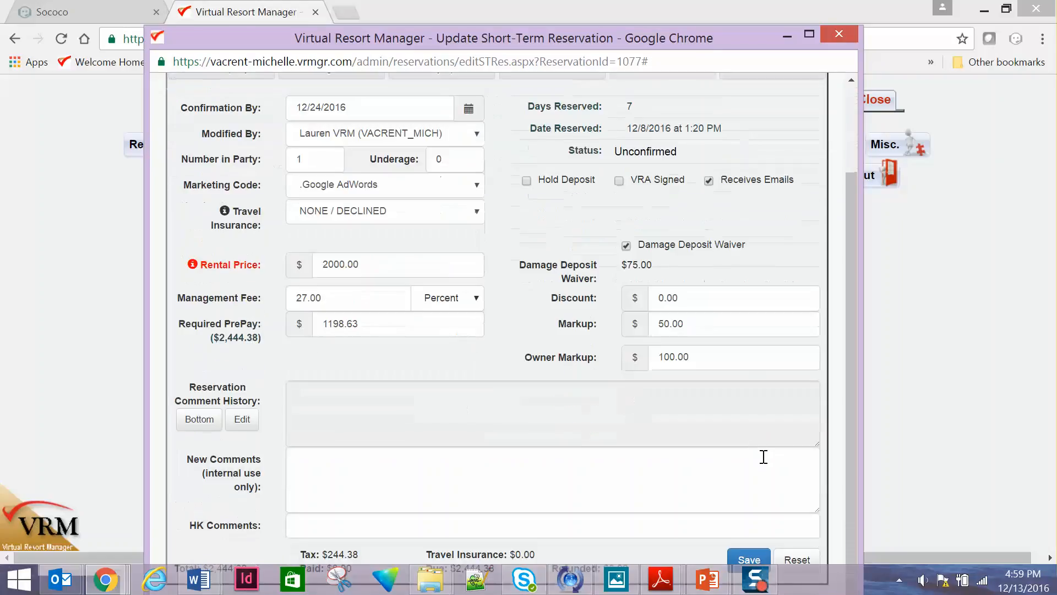
{"action": "left_click", "coordinate": [744, 558]}
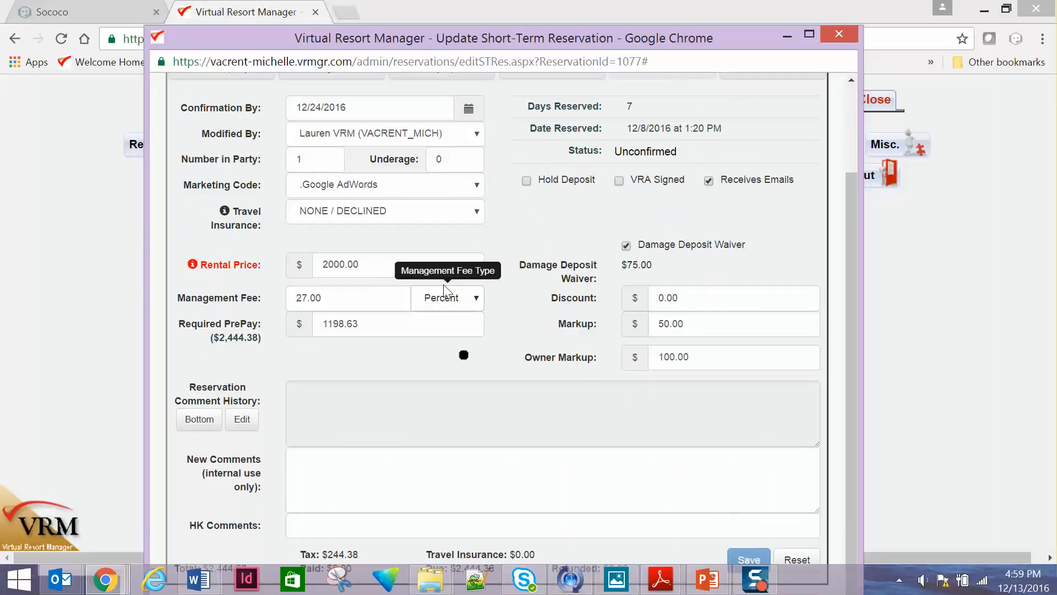
Examine the applied discounts, markups and owner markups among the reservation's other charges.
{"action": "scroll", "coordinate": [426, 288], "scroll_direction": "up", "scroll_amount": 2}
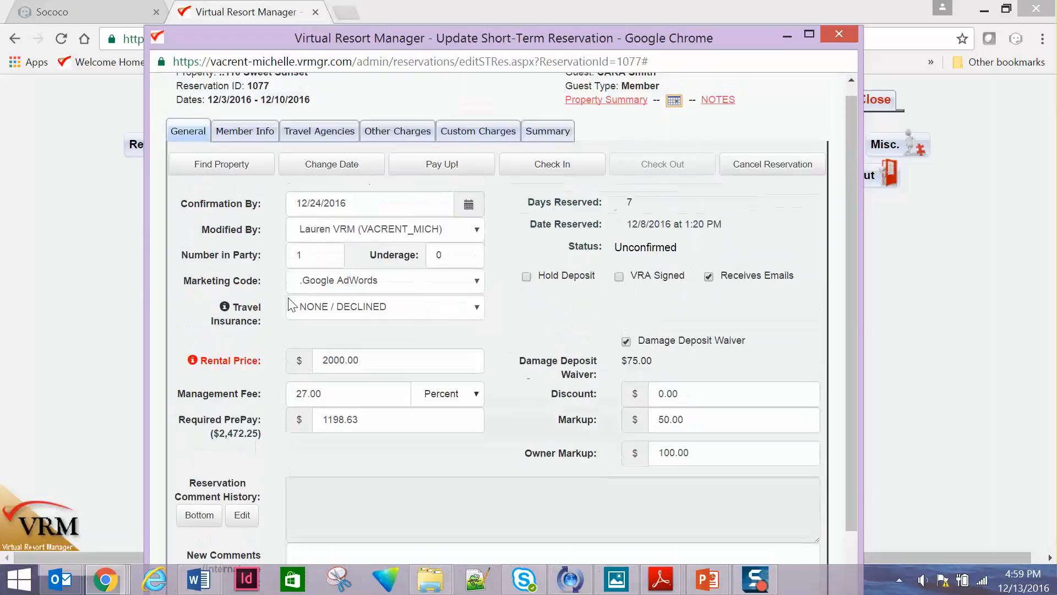
{"action": "mouse_move", "coordinate": [236, 359]}
{"action": "left_click", "coordinate": [411, 129]}
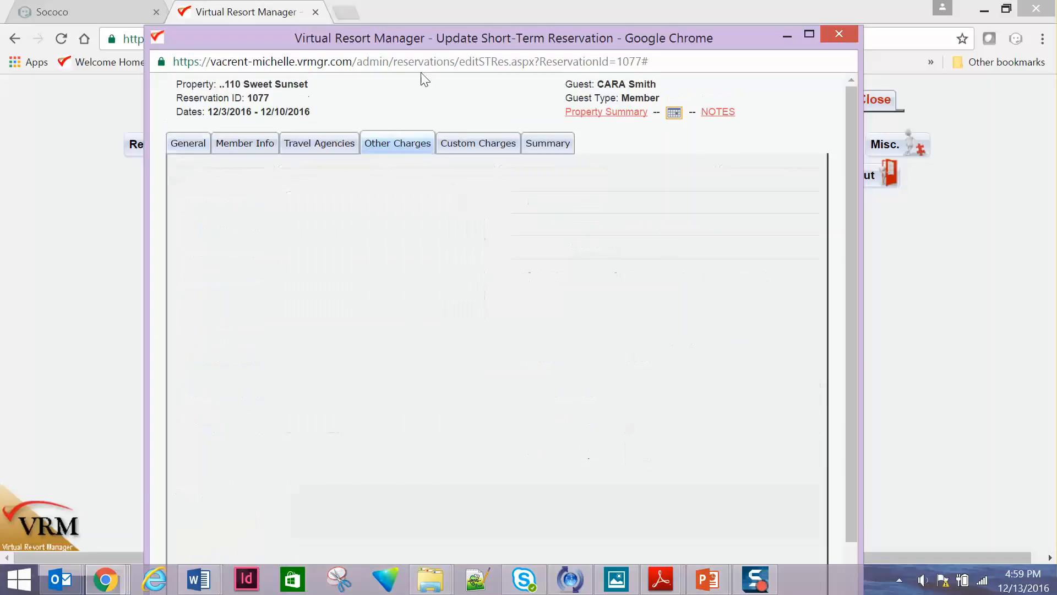
{"action": "left_click_drag", "start_coordinate": [419, 39], "coordinate": [414, 20]}
{"action": "scroll", "coordinate": [389, 351], "scroll_direction": "down", "scroll_amount": 1}
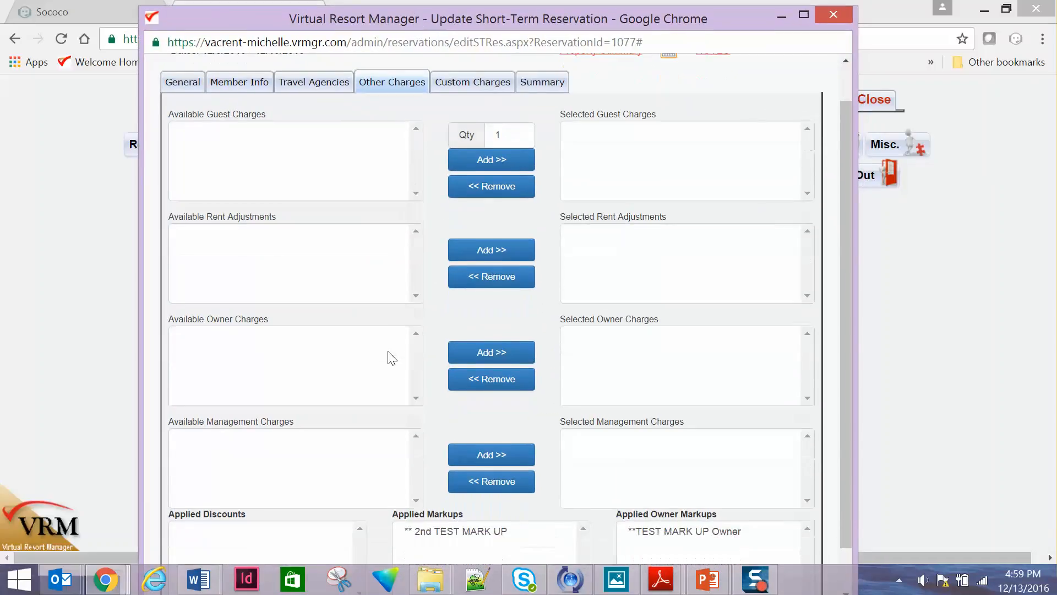
{"action": "scroll", "coordinate": [388, 359], "scroll_direction": "down", "scroll_amount": 1}
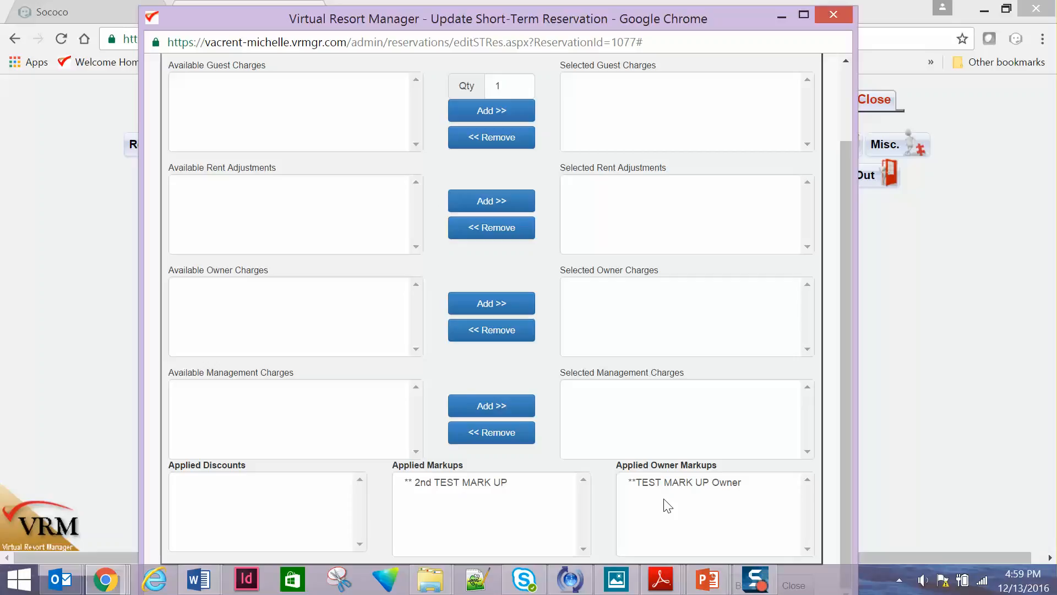
Review the summary of the ..110 Sweet Sunset reservation, including its discount, markup, owner markup and total rent price.
{"action": "scroll", "coordinate": [656, 498], "scroll_direction": "up", "scroll_amount": 2}
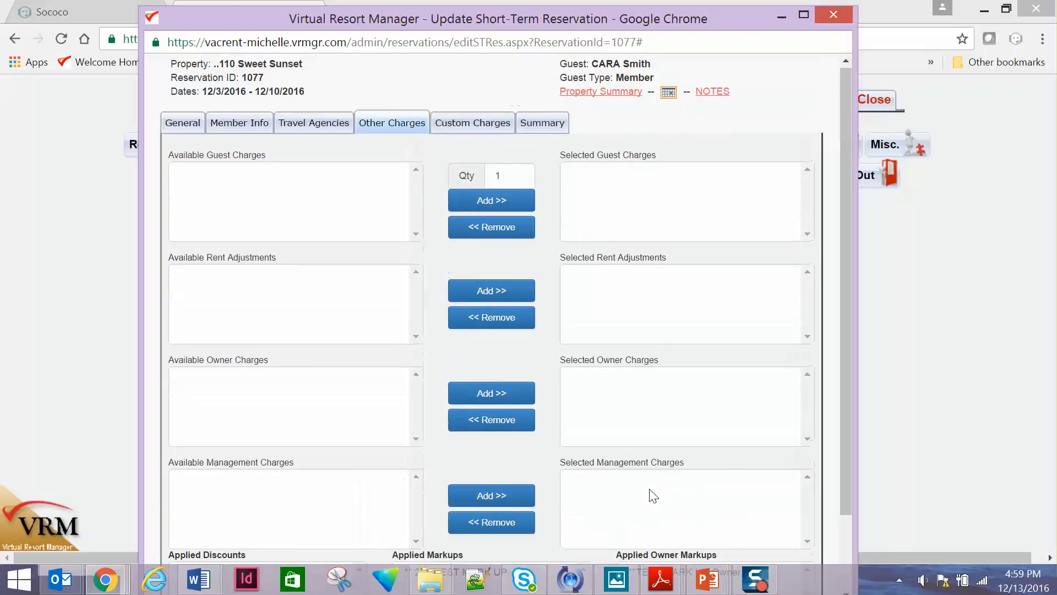
{"action": "left_click", "coordinate": [539, 128]}
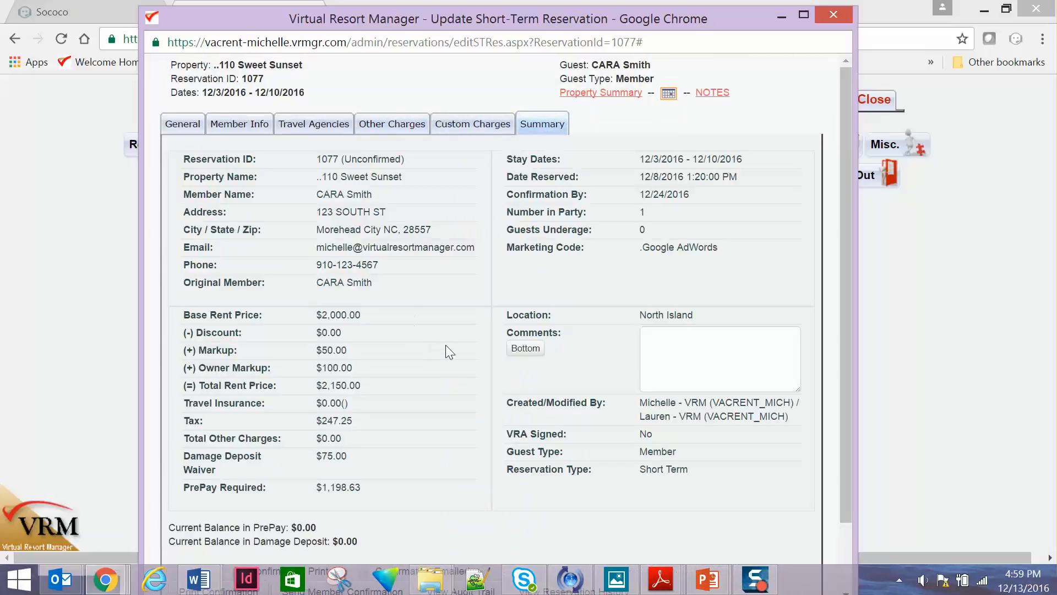
{"action": "scroll", "coordinate": [447, 346], "scroll_direction": "down", "scroll_amount": 2}
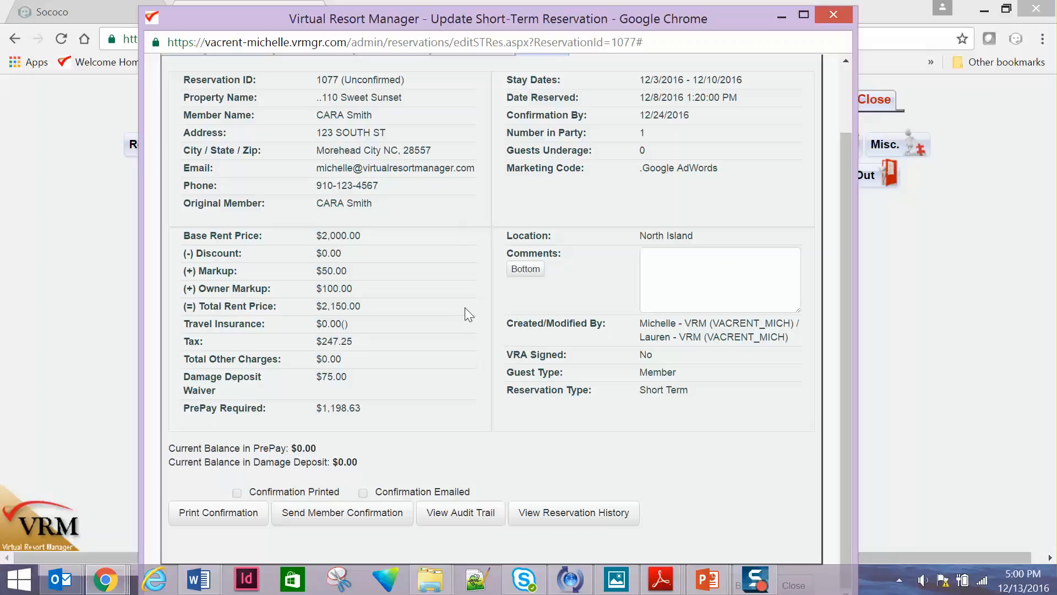
Generate the ..110 Sweet Sunset reservation's history report, open the PDF full screen and read its markup change entries.
{"action": "left_click", "coordinate": [623, 511]}
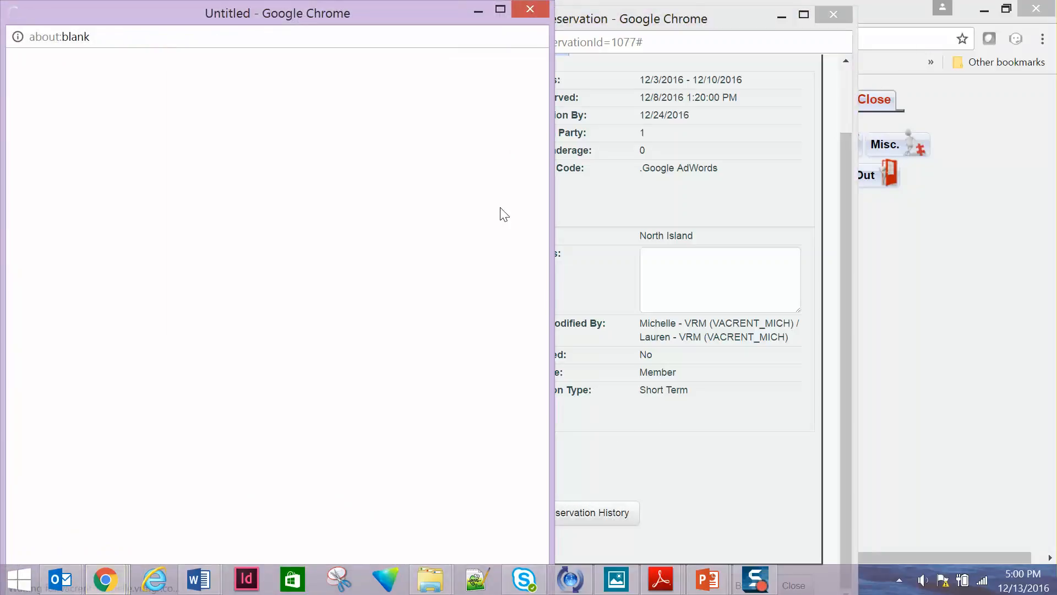
{"action": "left_click", "coordinate": [501, 10]}
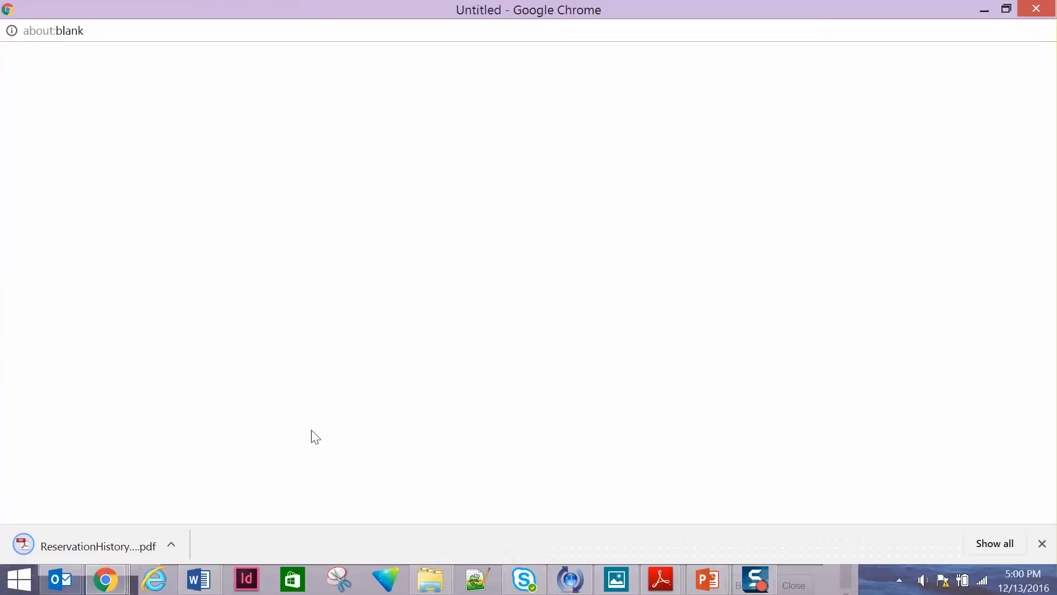
{"action": "left_click", "coordinate": [143, 544]}
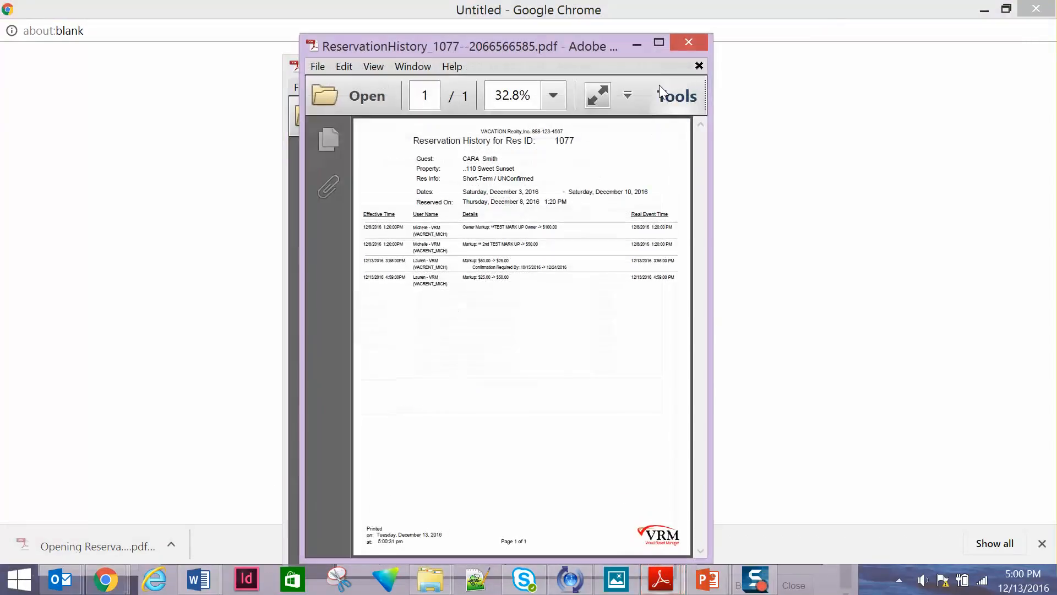
{"action": "left_click", "coordinate": [659, 42]}
{"action": "scroll", "coordinate": [658, 325], "scroll_direction": "down", "scroll_amount": 2}
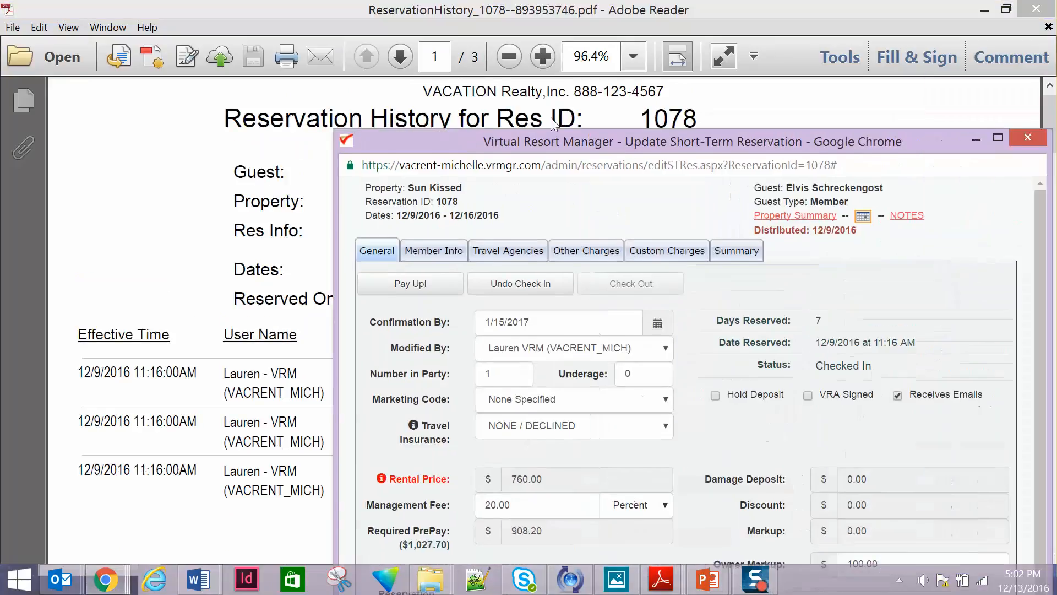
Check the Sun Kissed reservation's owner markup and guest confirmation rental price, and compare them with its summary.
{"action": "left_click_drag", "start_coordinate": [551, 117], "coordinate": [373, 45]}
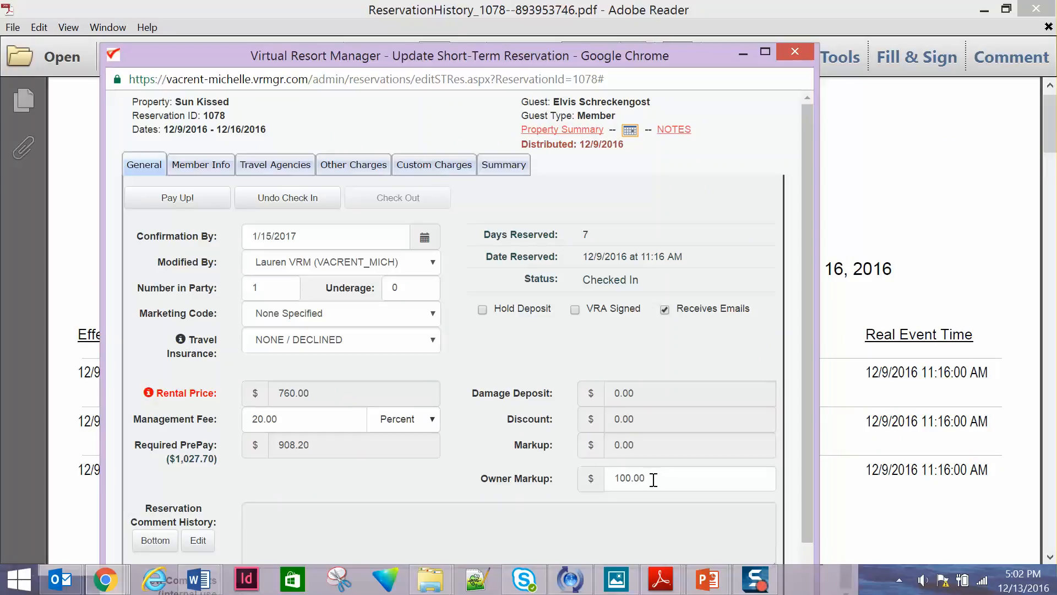
{"action": "mouse_move", "coordinate": [186, 394]}
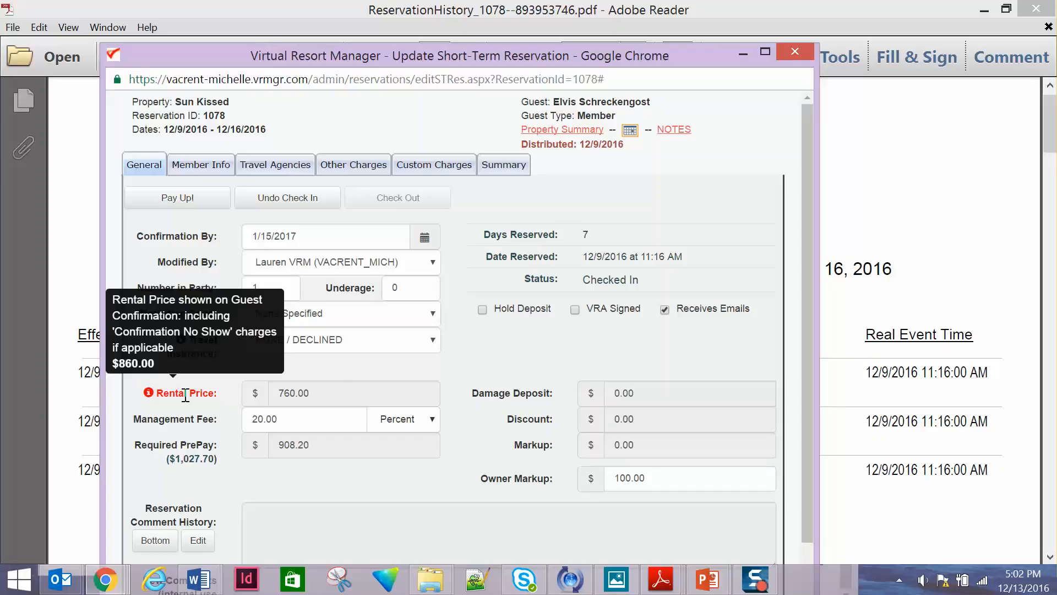
{"action": "left_click", "coordinate": [503, 166]}
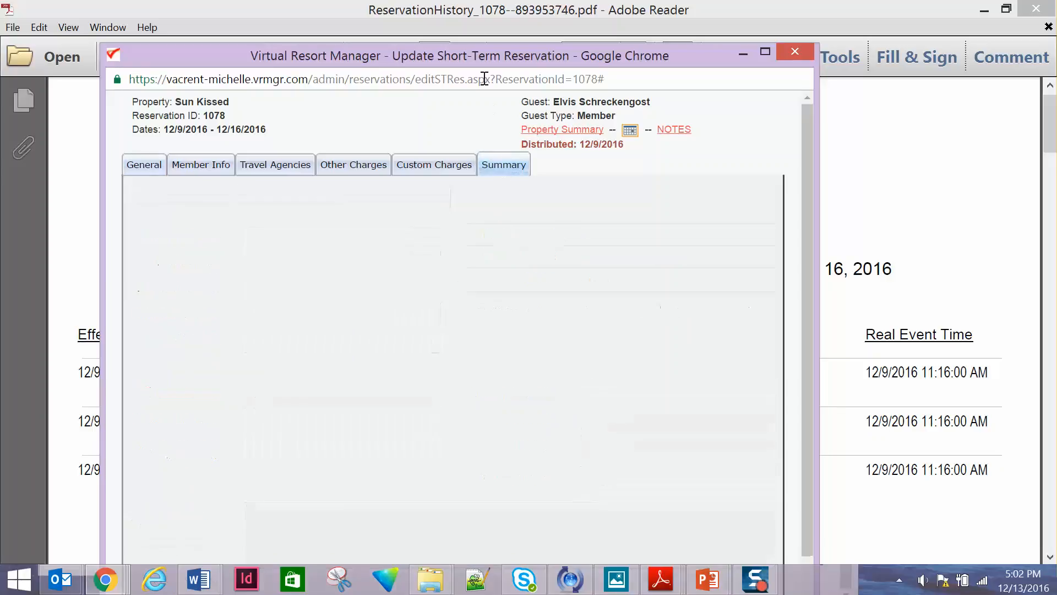
{"action": "left_click_drag", "start_coordinate": [477, 56], "coordinate": [457, 12]}
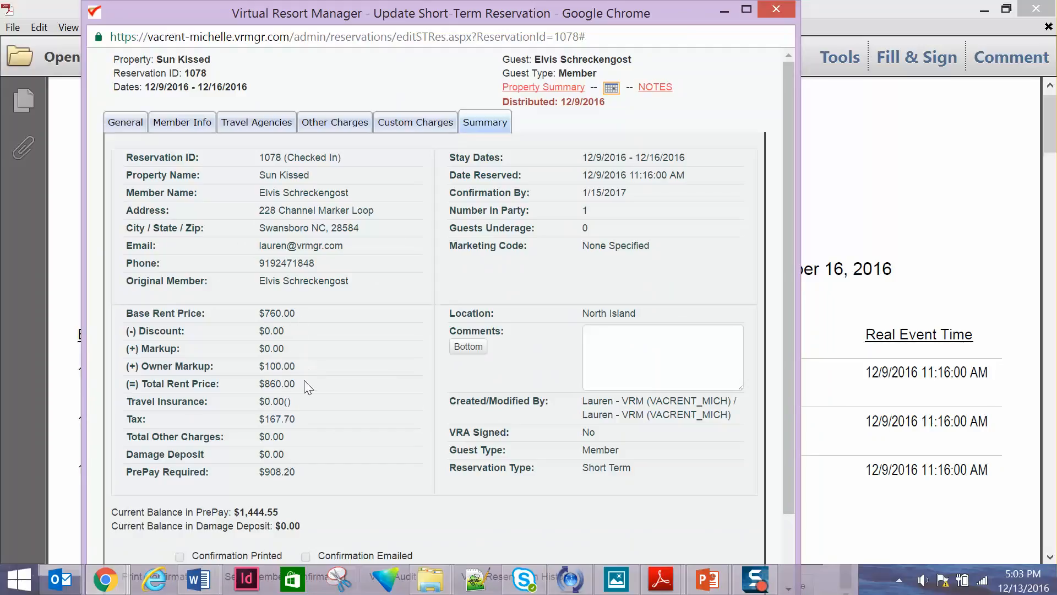
Generate the Sun Kissed reservation's audit trail, open the PDF and examine its receivables and transfers.
{"action": "scroll", "coordinate": [365, 402], "scroll_direction": "down", "scroll_amount": 2}
{"action": "left_click", "coordinate": [420, 492]}
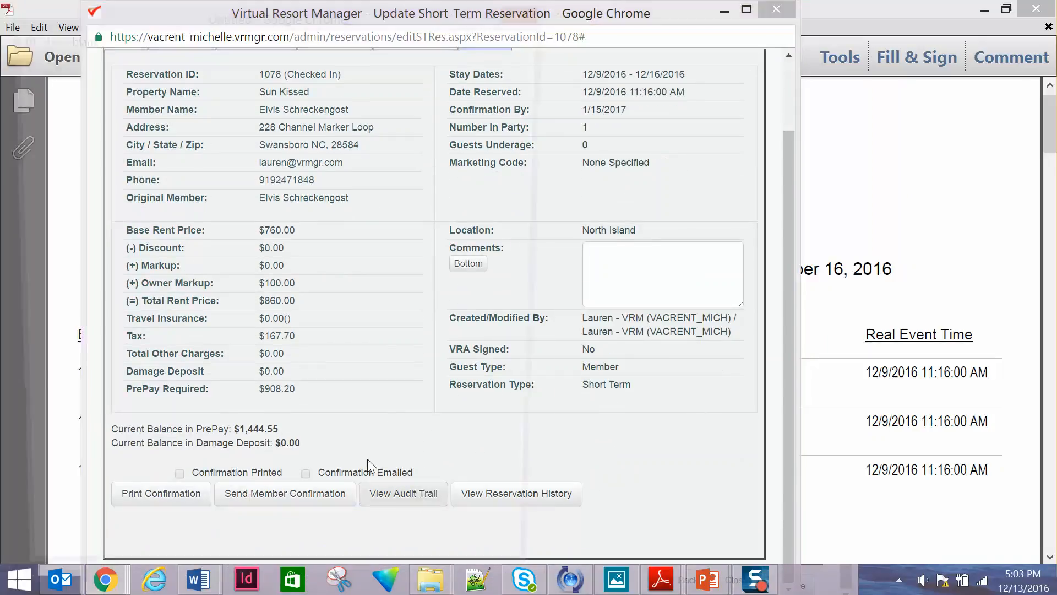
{"action": "left_click", "coordinate": [499, 11]}
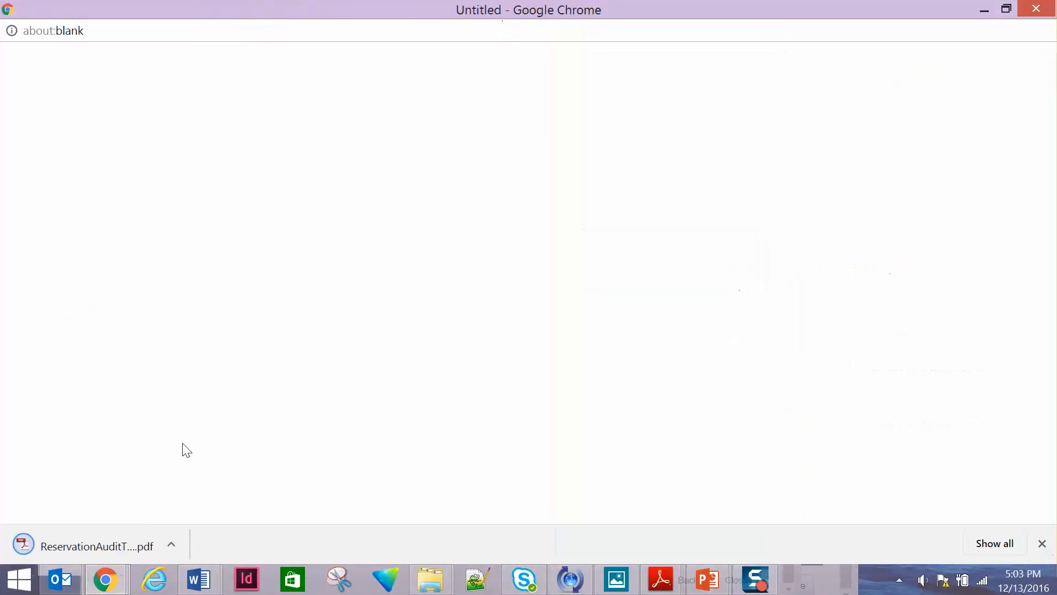
{"action": "left_click", "coordinate": [120, 547]}
{"action": "scroll", "coordinate": [250, 413], "scroll_direction": "down", "scroll_amount": 8}
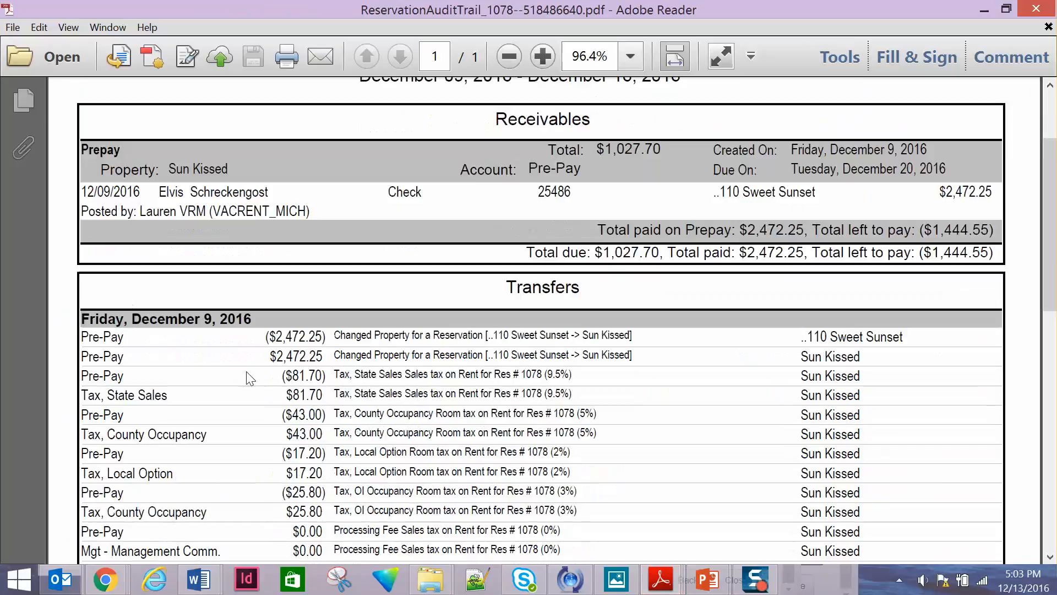